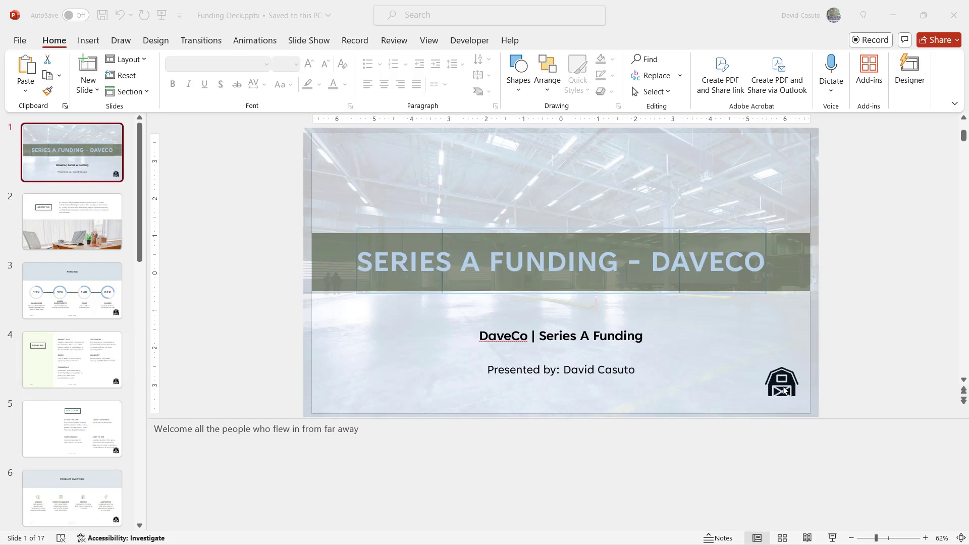
Select the desk photo on slide 2, About Us, and show its Picture Format options
{"action": "left_click", "coordinate": [58, 227]}
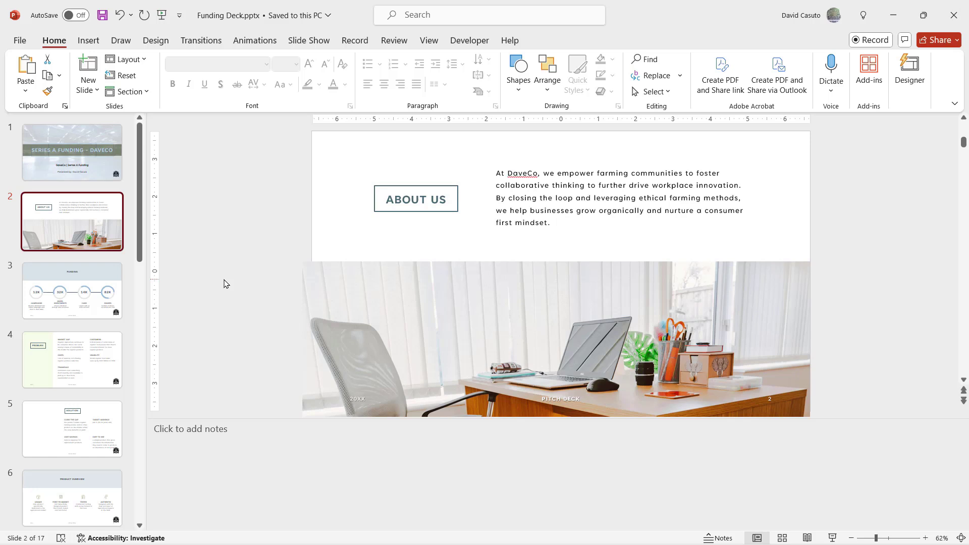
{"action": "left_click", "coordinate": [360, 278]}
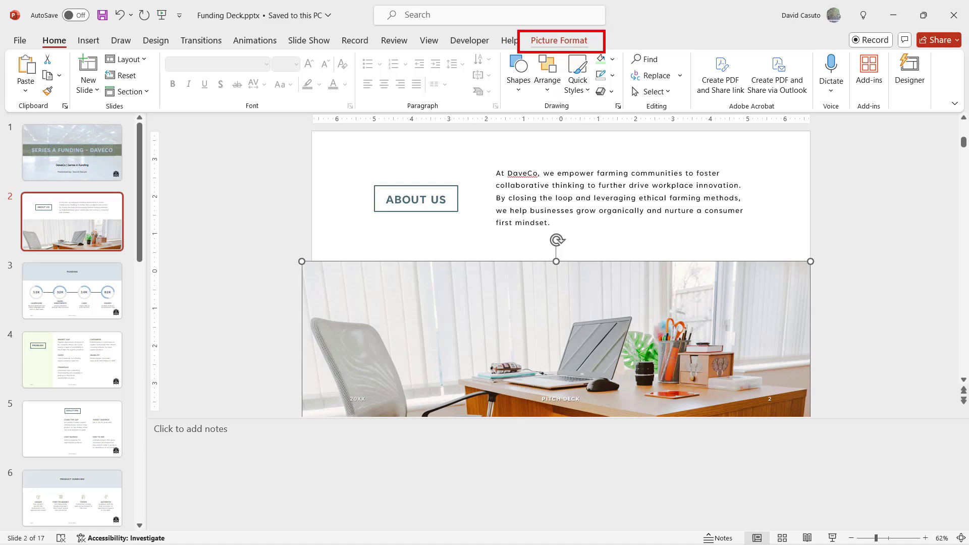
{"action": "left_click", "coordinate": [555, 41]}
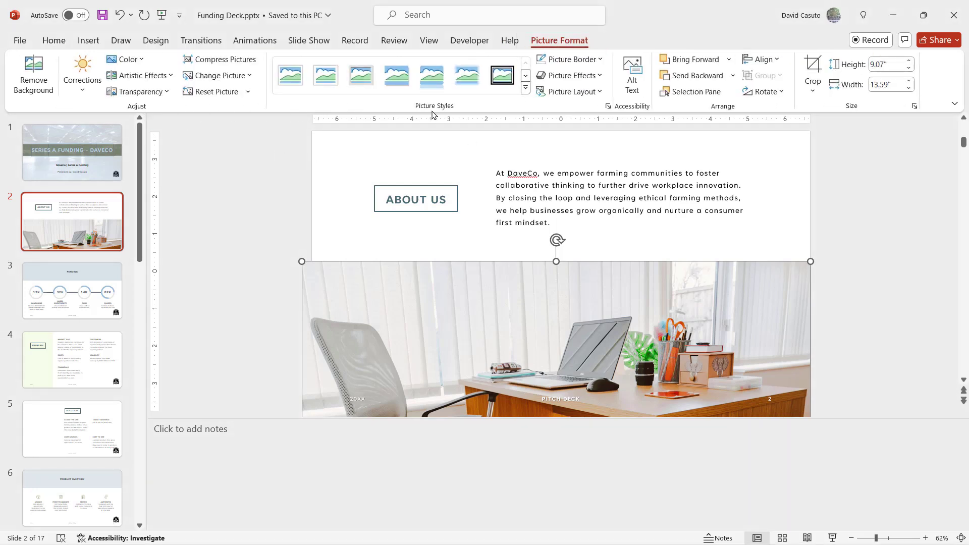
{"action": "left_click", "coordinate": [256, 205]}
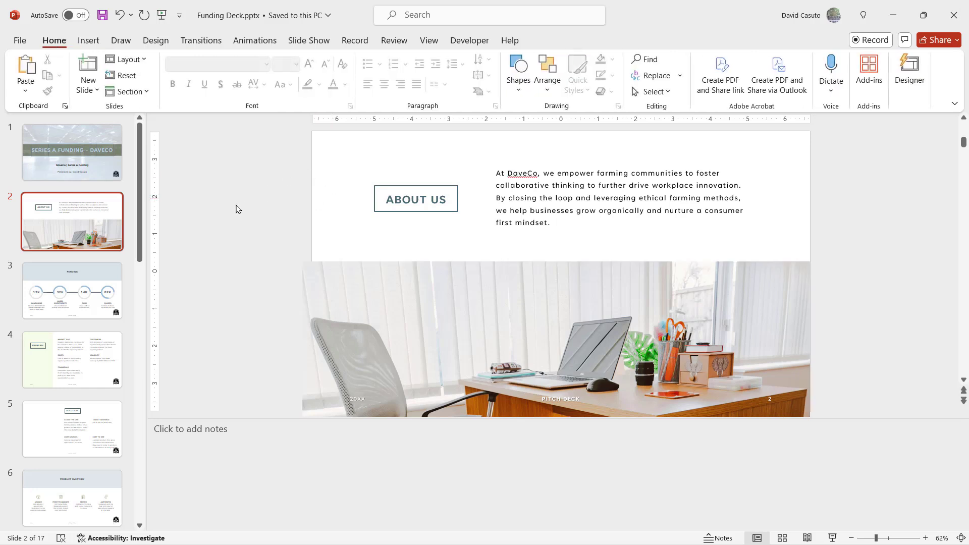
{"action": "left_click", "coordinate": [401, 305]}
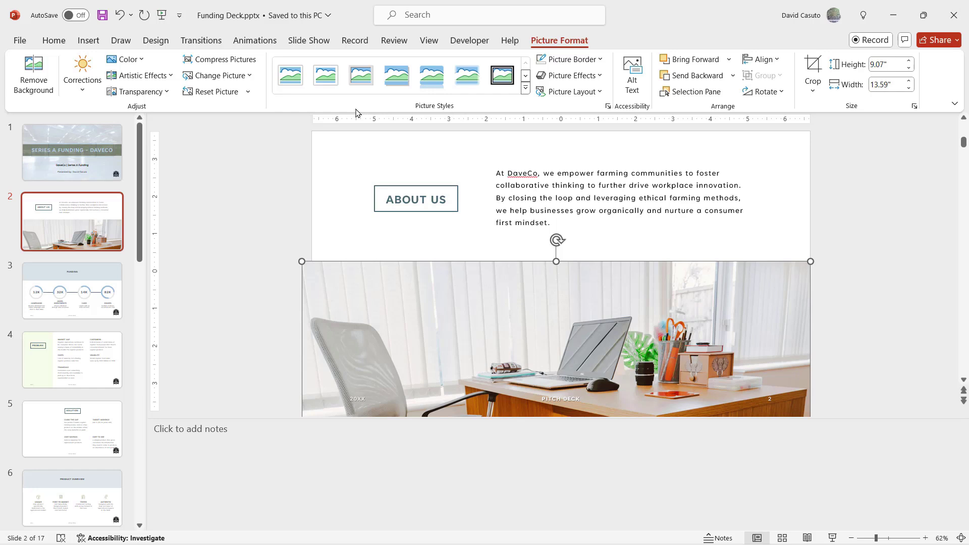
Go to slide 5, Solution, with its empty photo placeholder beside the benefit text
{"action": "left_click", "coordinate": [64, 415]}
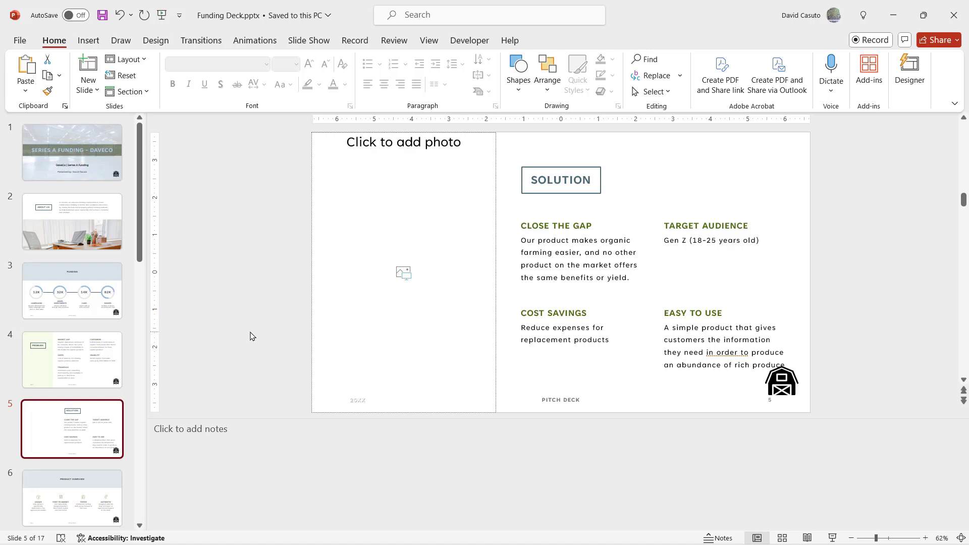
Insert Boardroom.jpg into the photo placeholder, then undo the insertion
{"action": "left_click", "coordinate": [403, 275]}
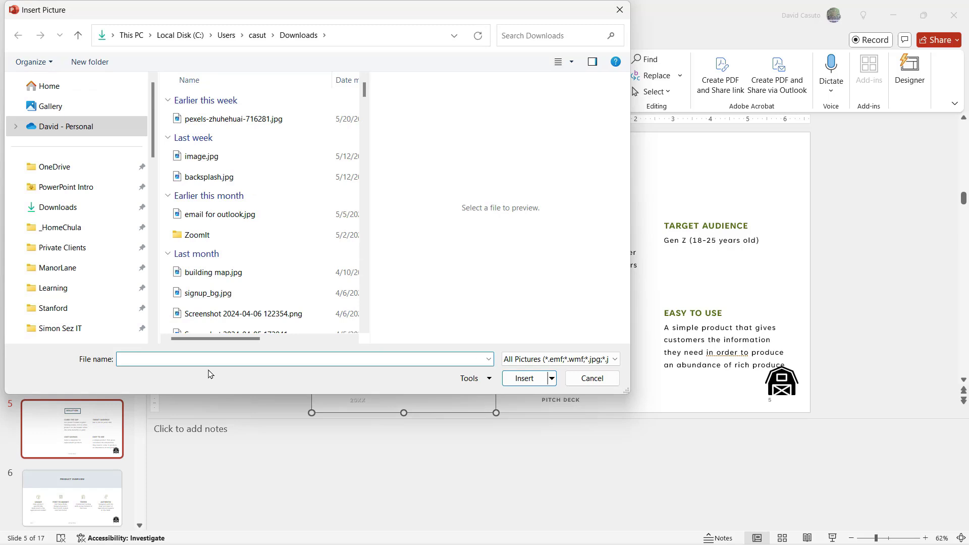
{"action": "left_click", "coordinate": [45, 188]}
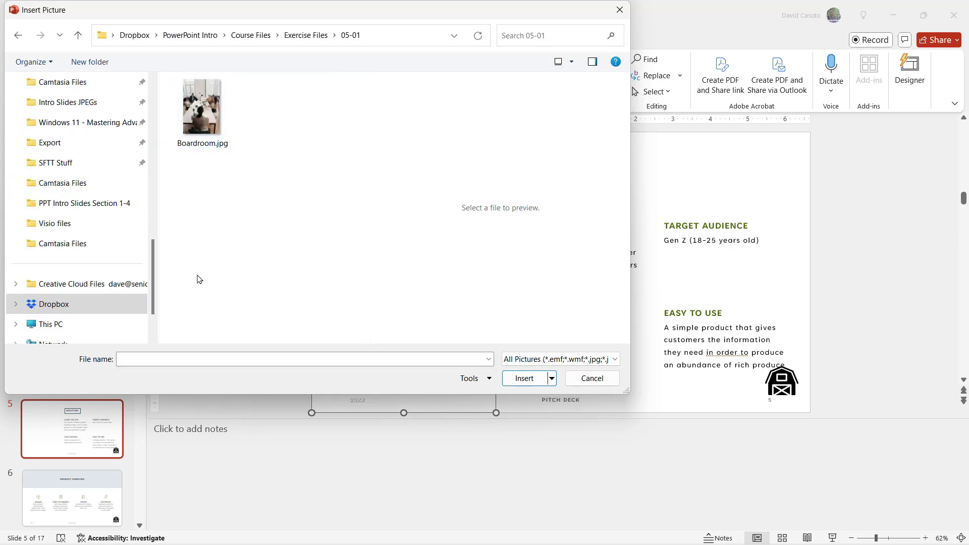
{"action": "double_click", "coordinate": [205, 117]}
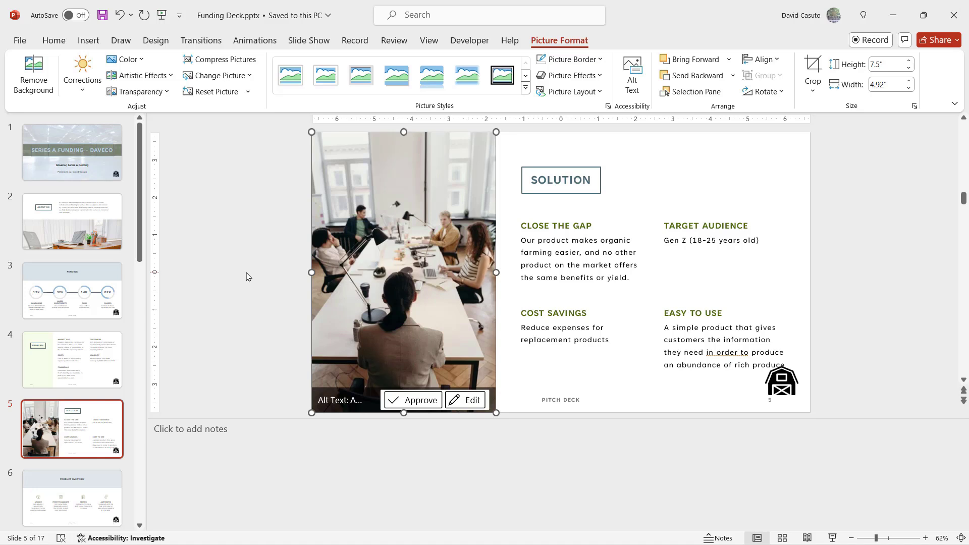
{"action": "left_click", "coordinate": [246, 276]}
{"action": "left_click", "coordinate": [120, 15]}
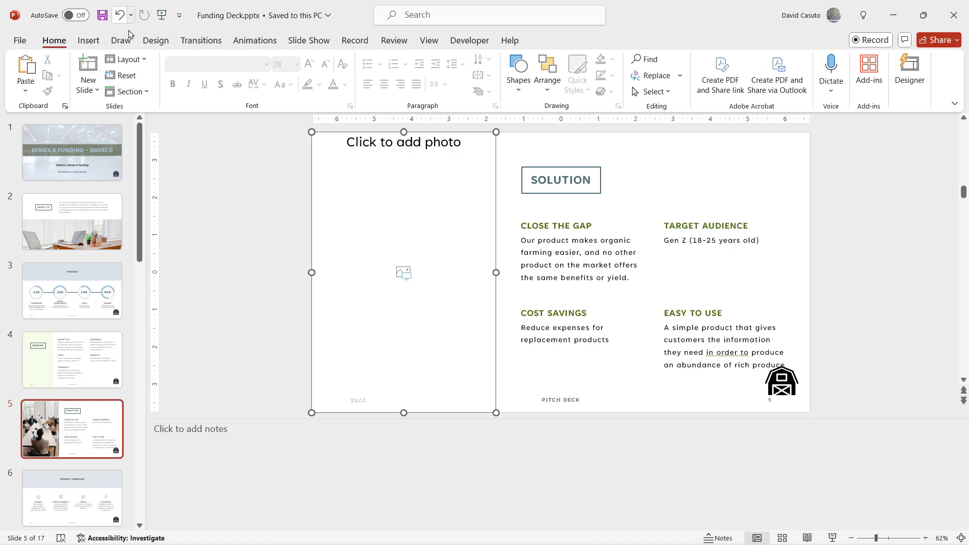
Delete the empty photo placeholder from the Solution slide
{"action": "left_click", "coordinate": [264, 244]}
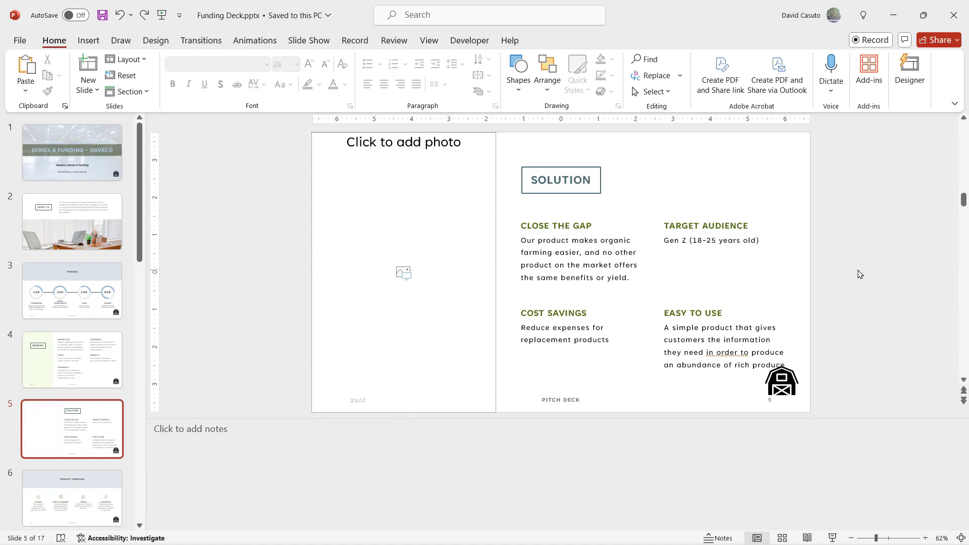
{"action": "left_click", "coordinate": [476, 241]}
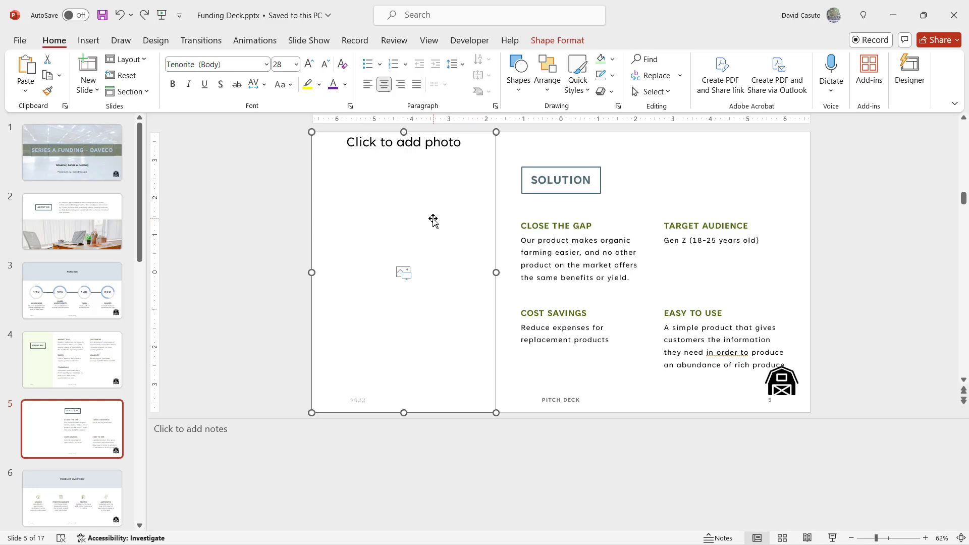
{"action": "key", "text": "Delete"}
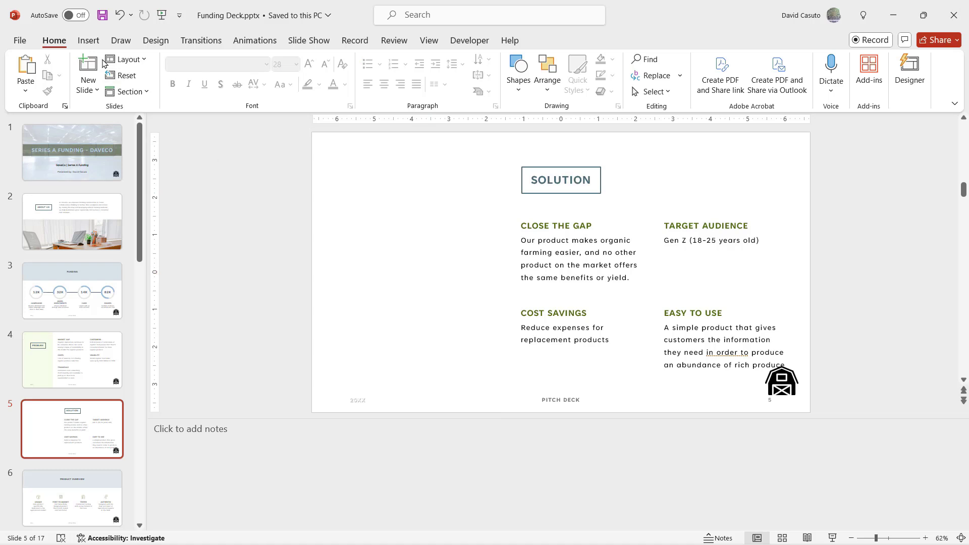
Look through stock images and Online Pictures, then close the search and list the Pictures sources
{"action": "left_click", "coordinate": [86, 44]}
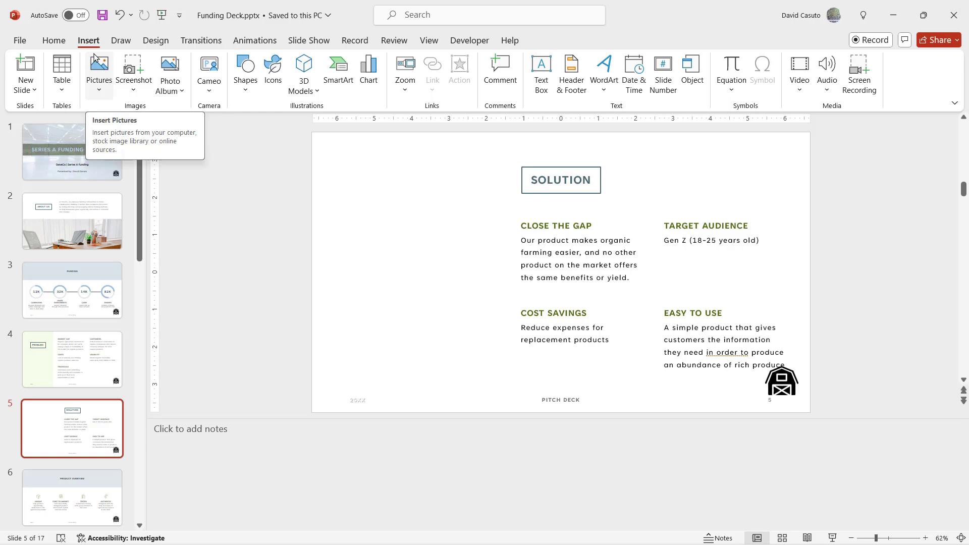
{"action": "left_click", "coordinate": [98, 93]}
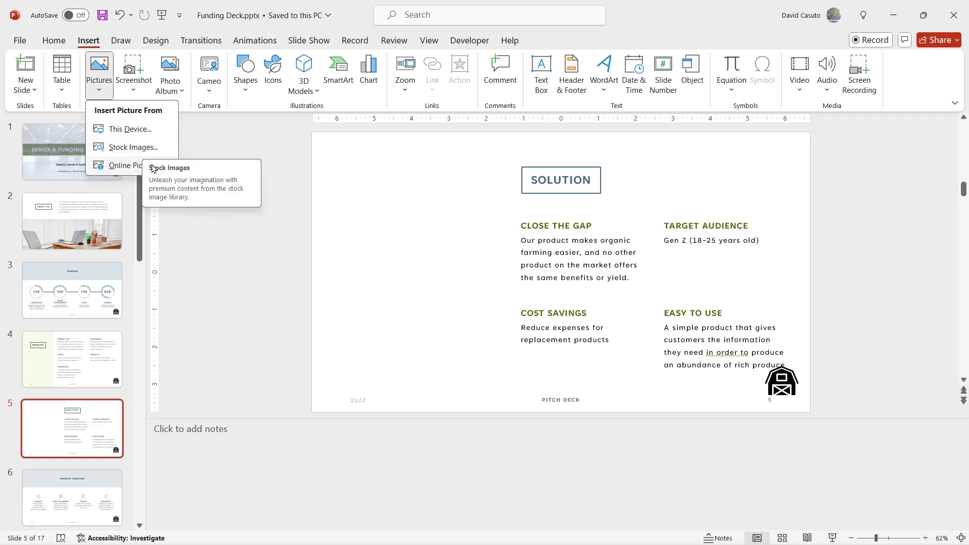
{"action": "left_click", "coordinate": [121, 153]}
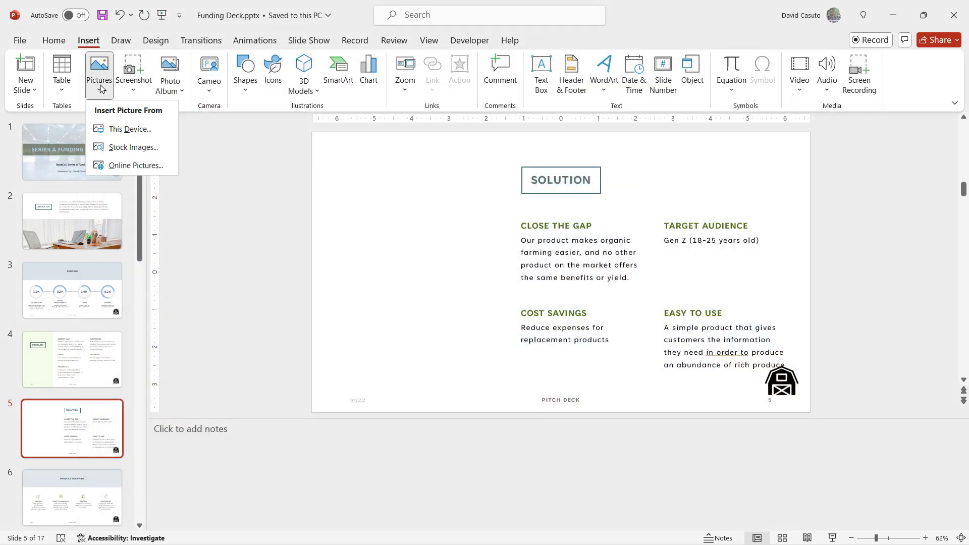
{"action": "left_click", "coordinate": [117, 170]}
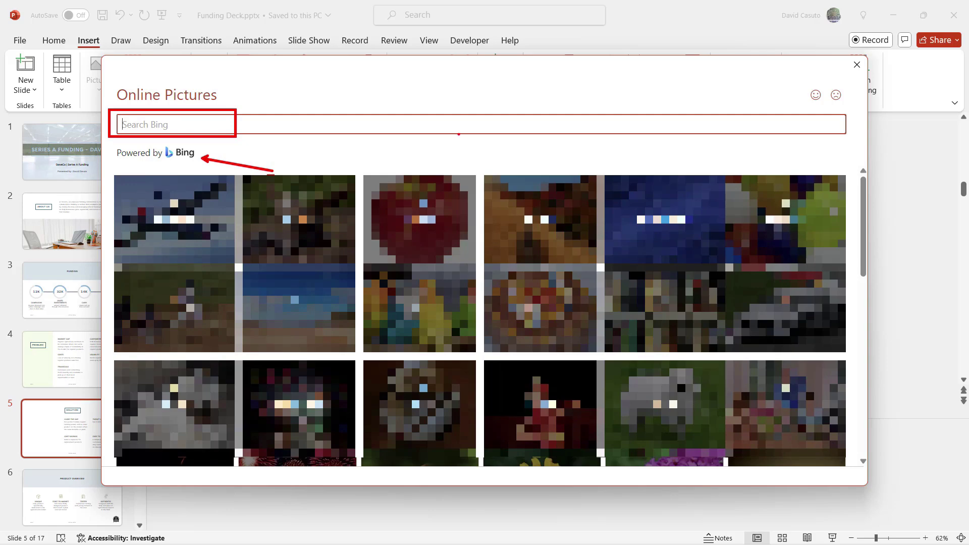
{"action": "left_click", "coordinate": [857, 65]}
{"action": "left_click", "coordinate": [96, 92]}
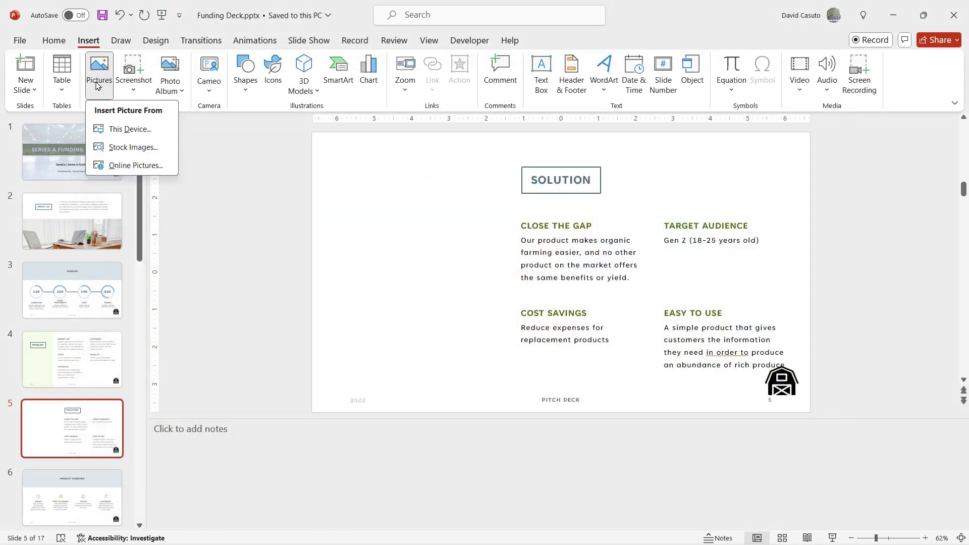
Insert Boardroom.jpg from this device and move it to the slide's left side
{"action": "left_click", "coordinate": [117, 130]}
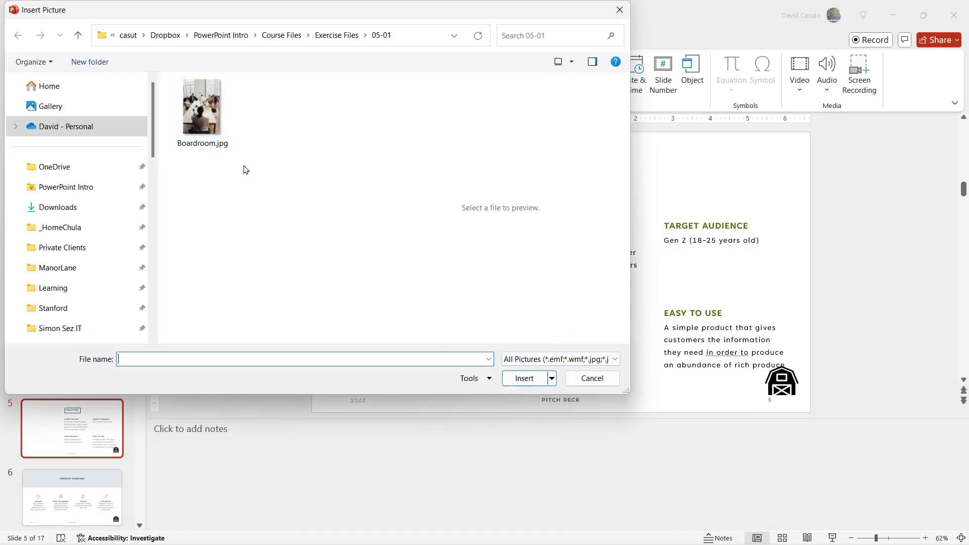
{"action": "double_click", "coordinate": [215, 130]}
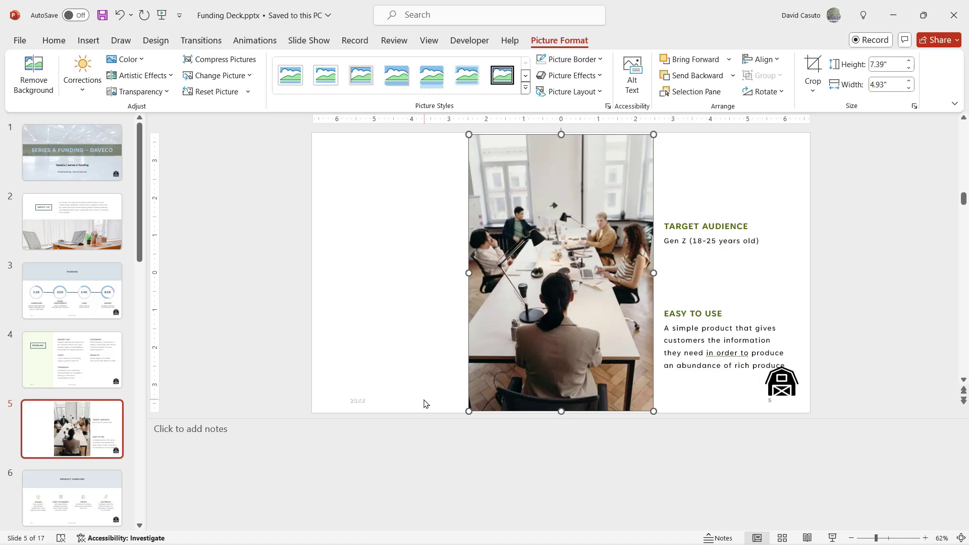
{"action": "left_click_drag", "start_coordinate": [596, 192], "coordinate": [435, 189]}
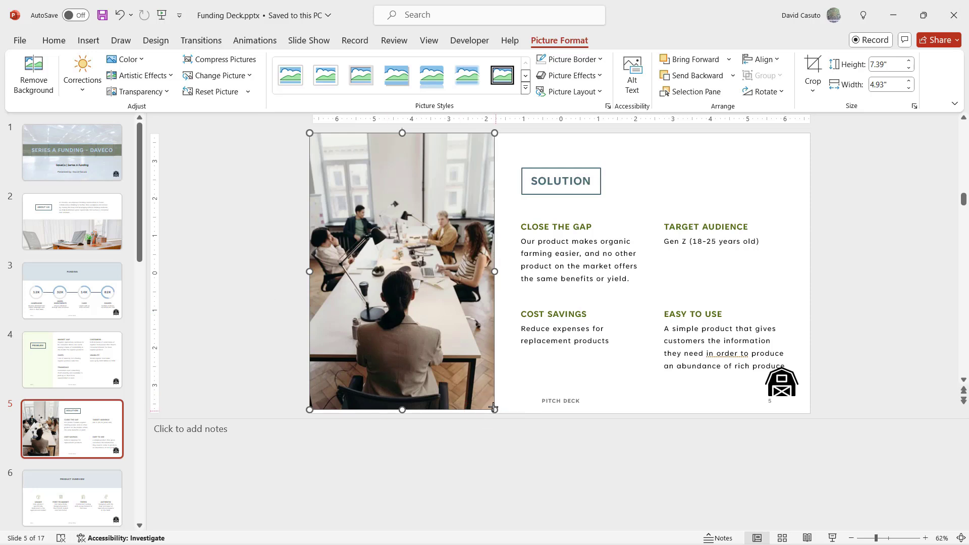
Enlarge the boardroom photo to 7.69" by 5.13" and align it with the slide's left edge
{"action": "mouse_move", "coordinate": [496, 411]}
{"action": "left_mouse_down"}
{"action": "mouse_move", "coordinate": [400, 277]}
{"action": "mouse_move", "coordinate": [503, 412]}
{"action": "left_mouse_up"}
{"action": "left_click_drag", "start_coordinate": [402, 223], "coordinate": [352, 225]}
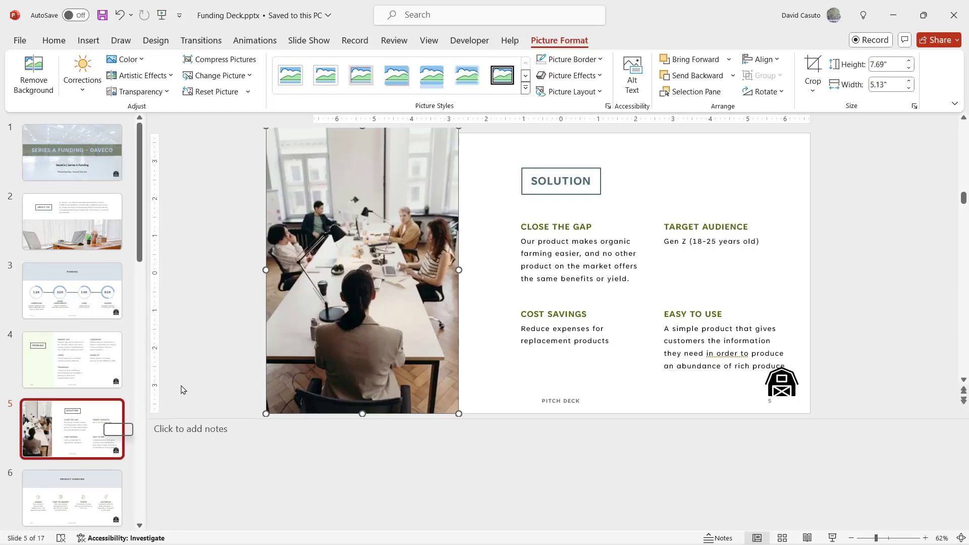
{"action": "left_click_drag", "start_coordinate": [321, 298], "coordinate": [363, 298]}
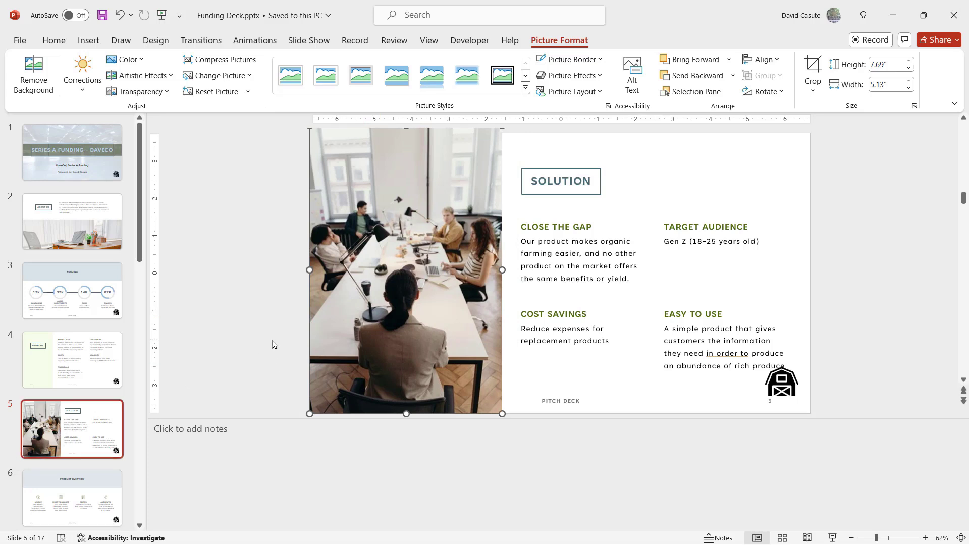
Hide the notes pane and zoom out three steps to see the whole slide
{"action": "left_click", "coordinate": [720, 538]}
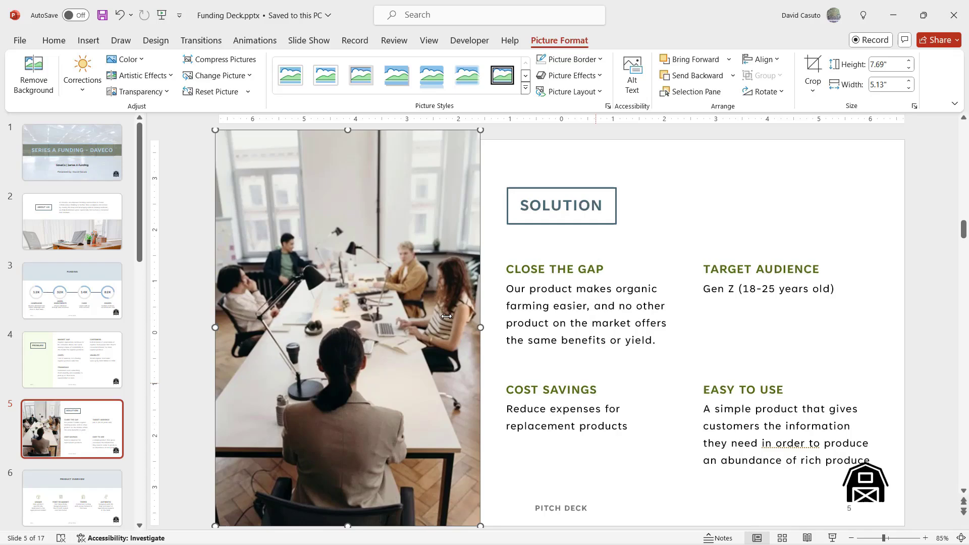
{"action": "left_click", "coordinate": [851, 538]}
{"action": "left_click", "coordinate": [852, 538]}
{"action": "left_click", "coordinate": [851, 539]}
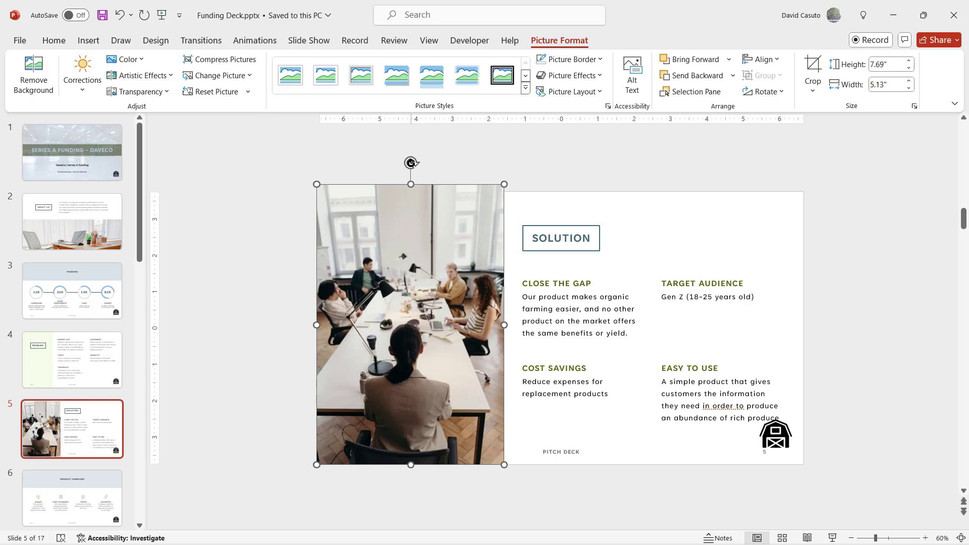
{"action": "mouse_move", "coordinate": [411, 162]}
{"action": "left_mouse_down"}
{"action": "mouse_move", "coordinate": [346, 191]}
{"action": "mouse_move", "coordinate": [359, 171]}
{"action": "mouse_move", "coordinate": [446, 180]}
{"action": "mouse_move", "coordinate": [407, 179]}
{"action": "left_mouse_up"}
{"action": "left_click_drag", "start_coordinate": [411, 185], "coordinate": [411, 273]}
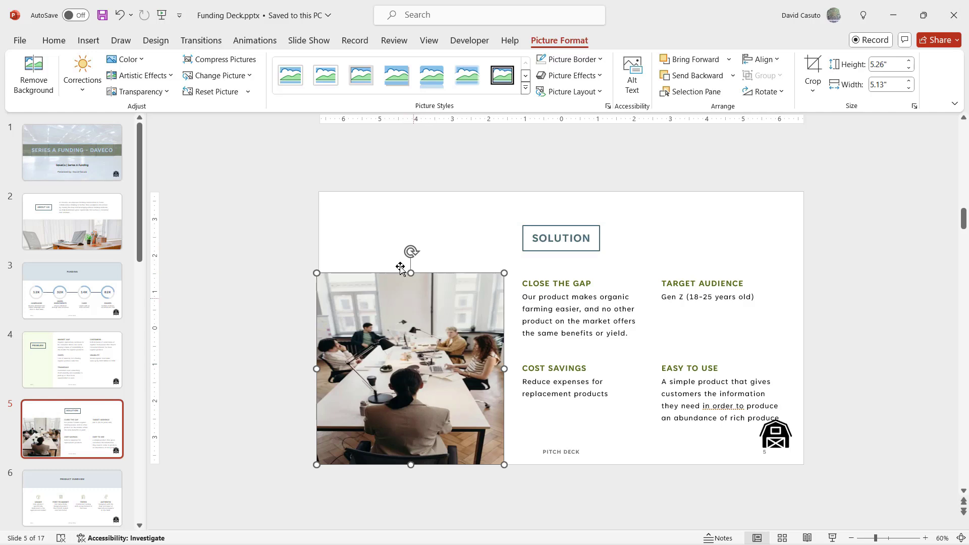
{"action": "left_click", "coordinate": [120, 15]}
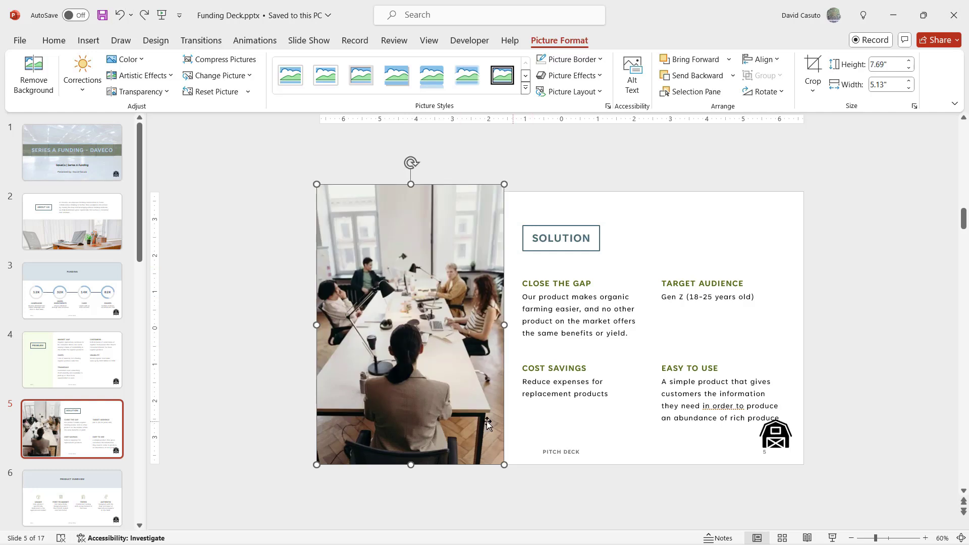
{"action": "left_click_drag", "start_coordinate": [315, 325], "coordinate": [223, 326]}
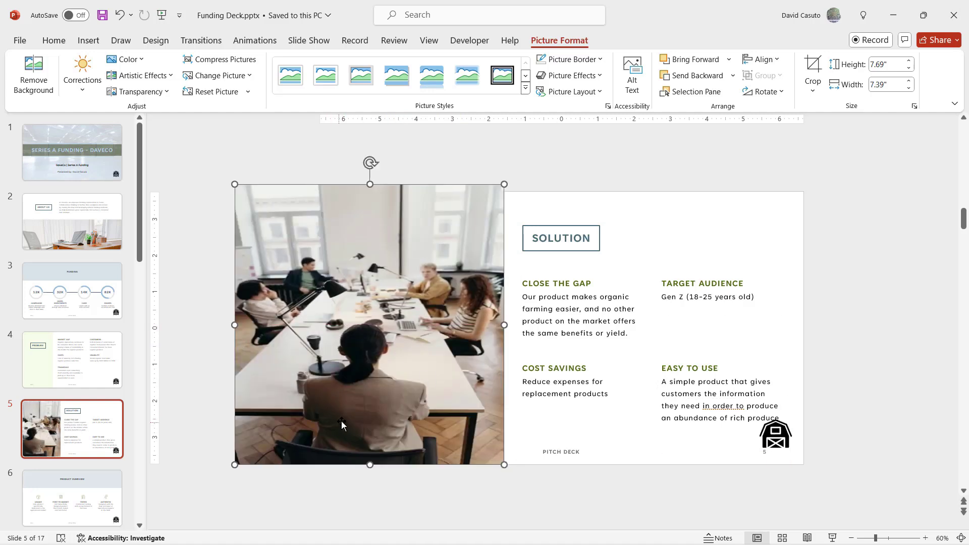
{"action": "left_click", "coordinate": [119, 15]}
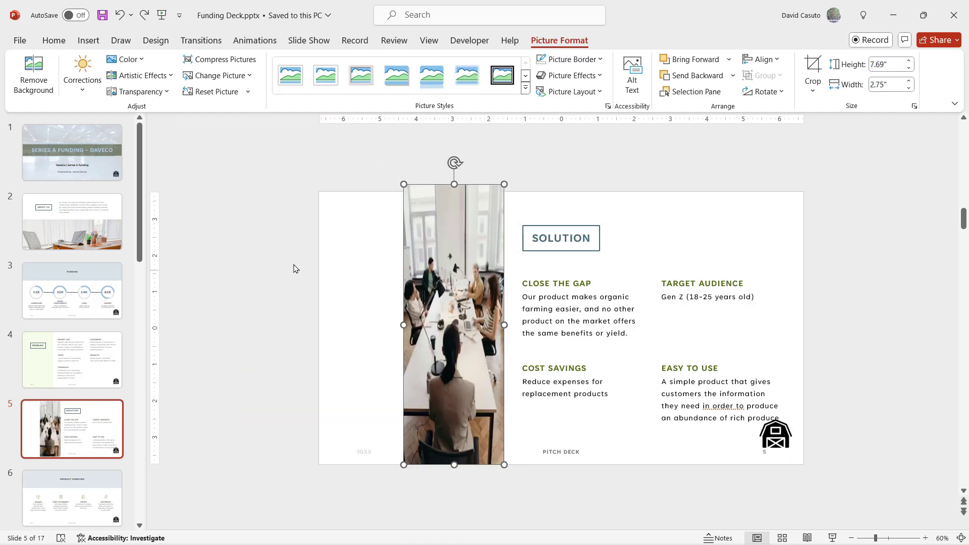
{"action": "left_click", "coordinate": [120, 15]}
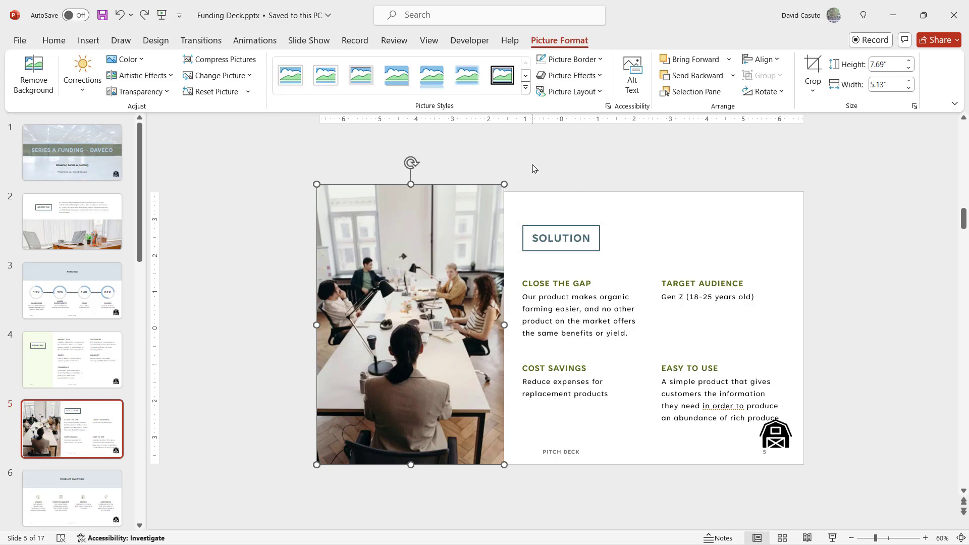
{"action": "left_click", "coordinate": [566, 169]}
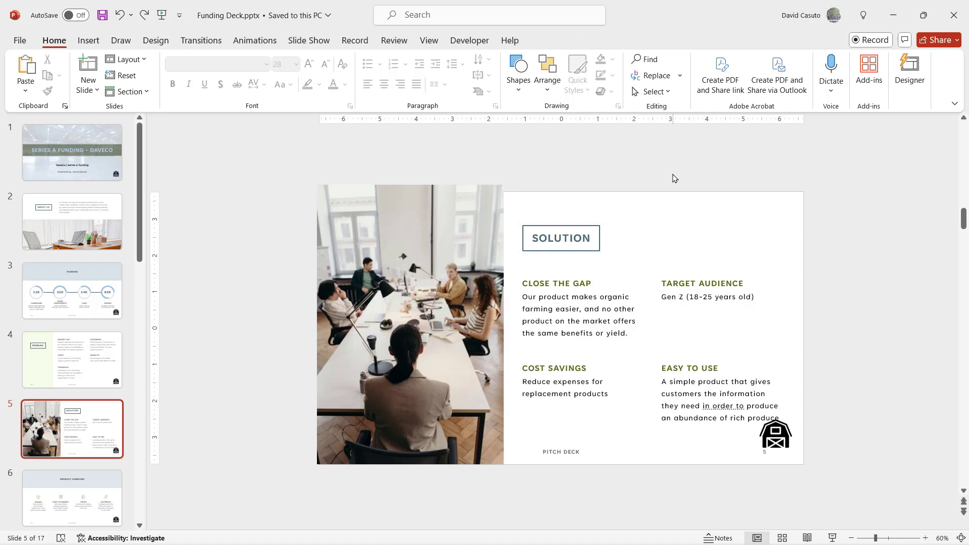
{"action": "left_click", "coordinate": [398, 247]}
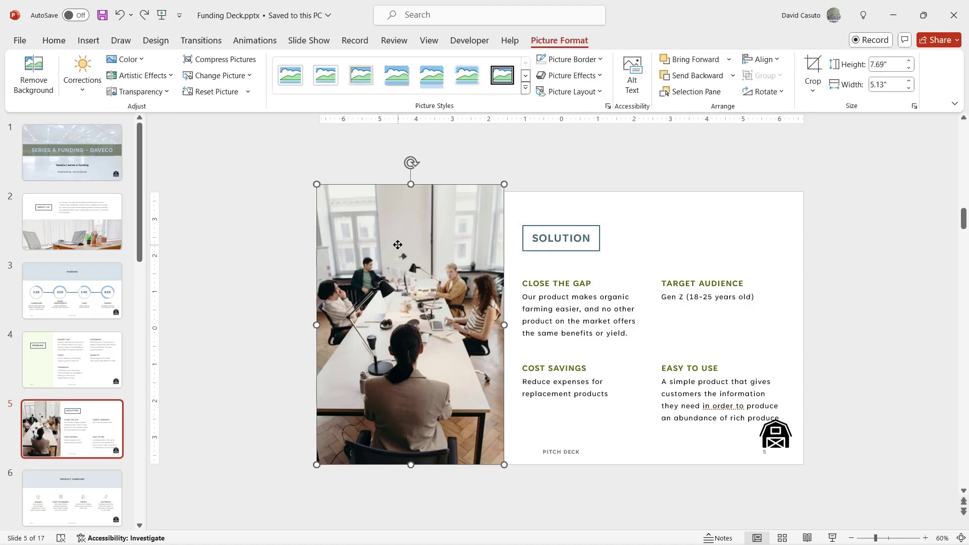